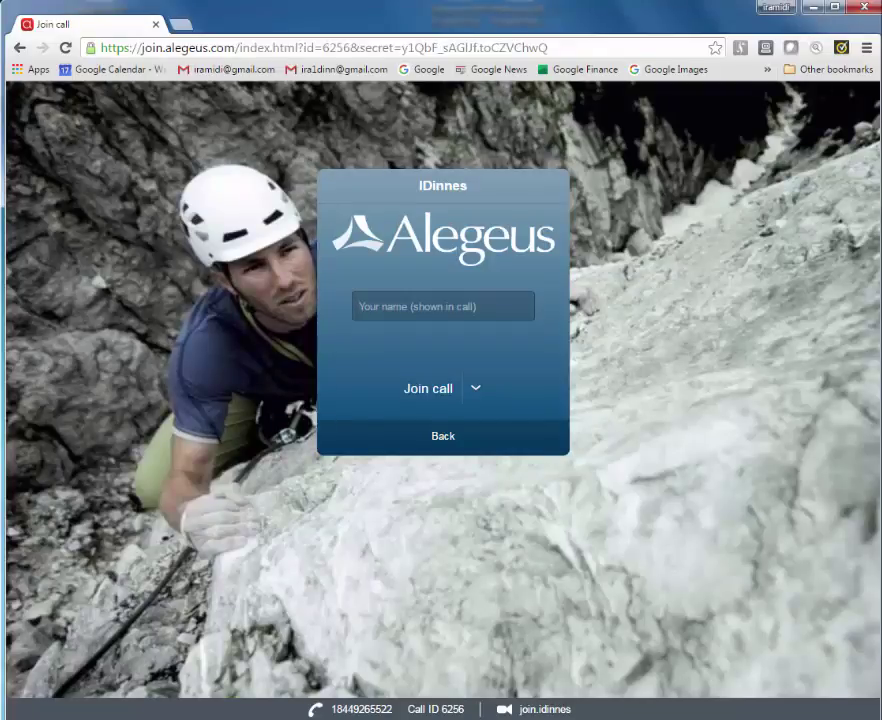
Step: Enter your own display name and join the Alegeus call as a guest
type("IRA")
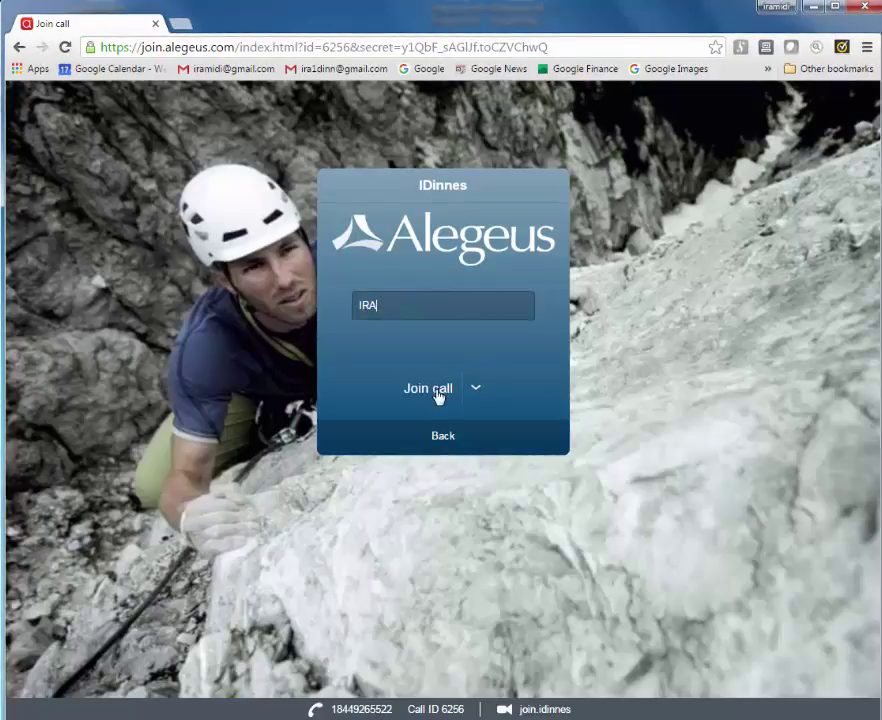
left_click(435, 393)
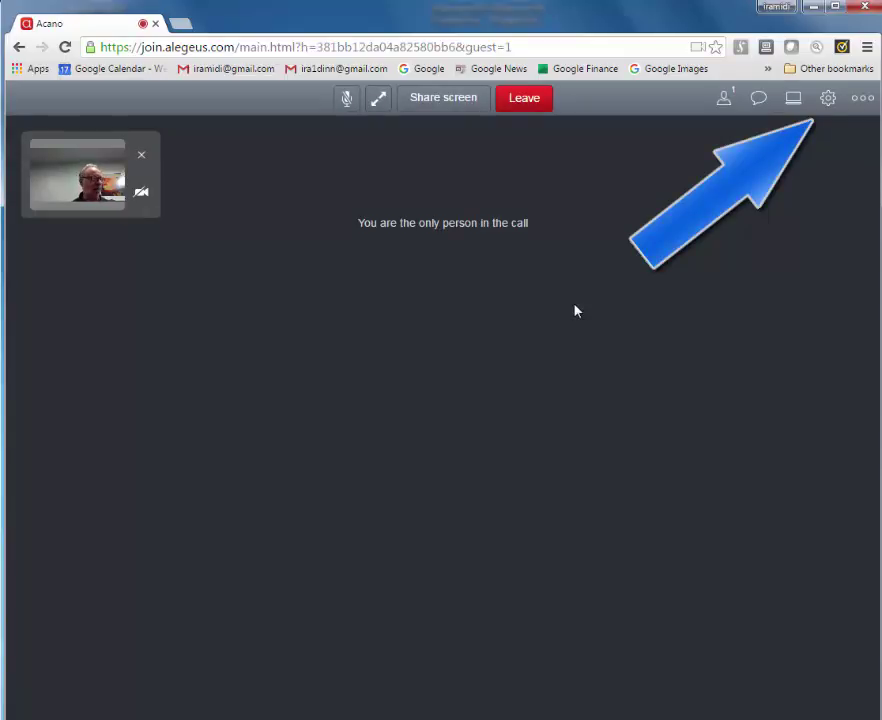
Step: In device settings, select Logitech HD Webcam C270 as the call's camera
left_click(829, 100)
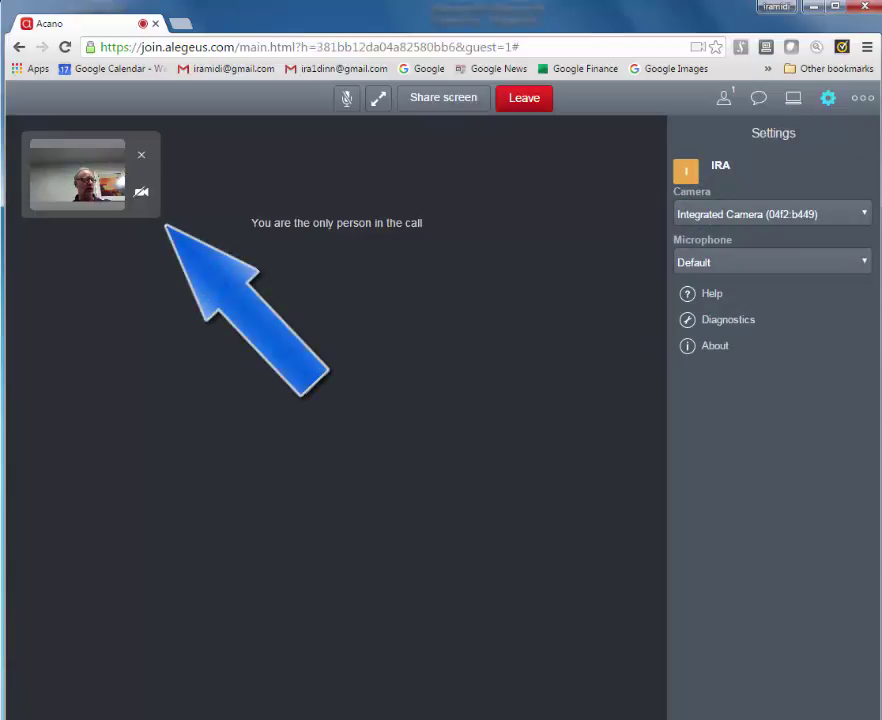
left_click(866, 214)
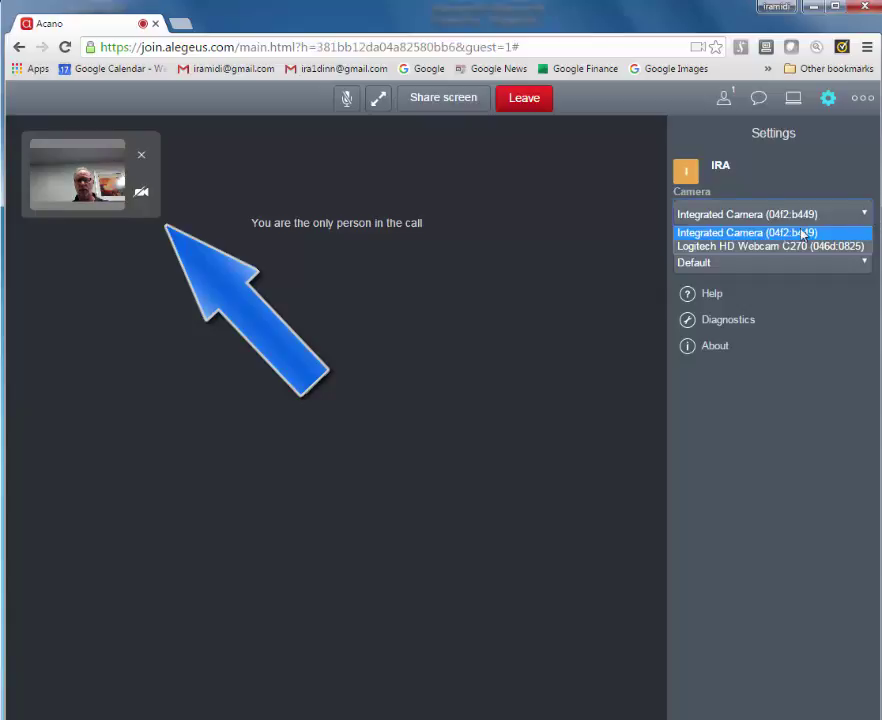
left_click(753, 246)
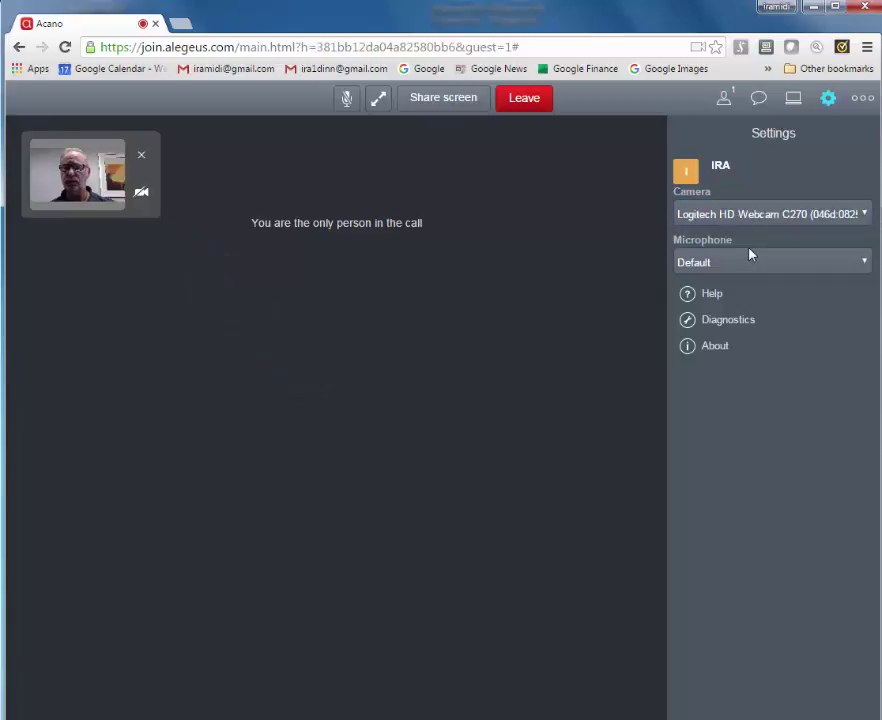
left_click(743, 216)
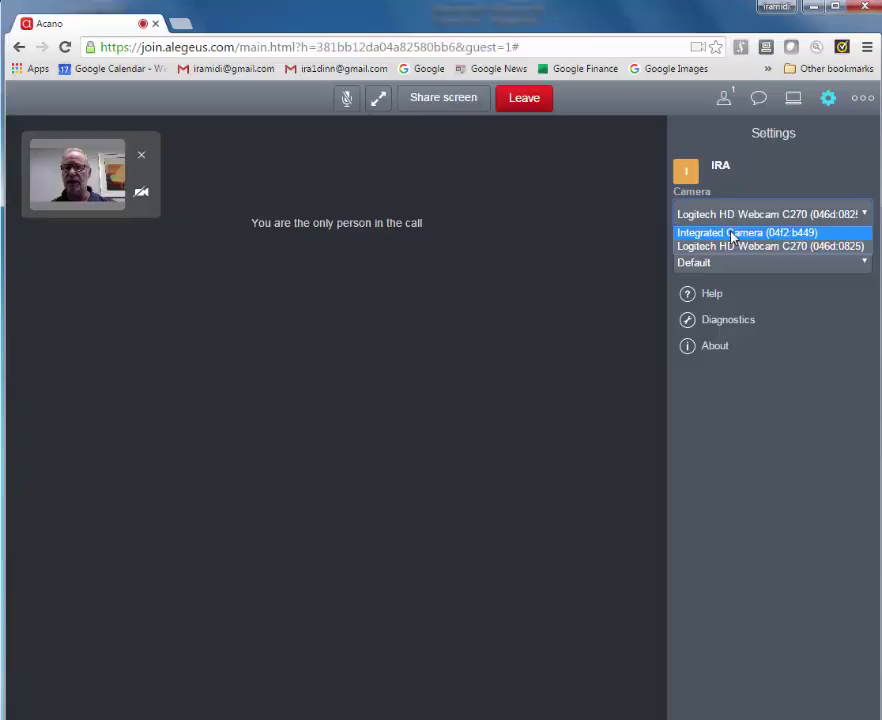
left_click(734, 232)
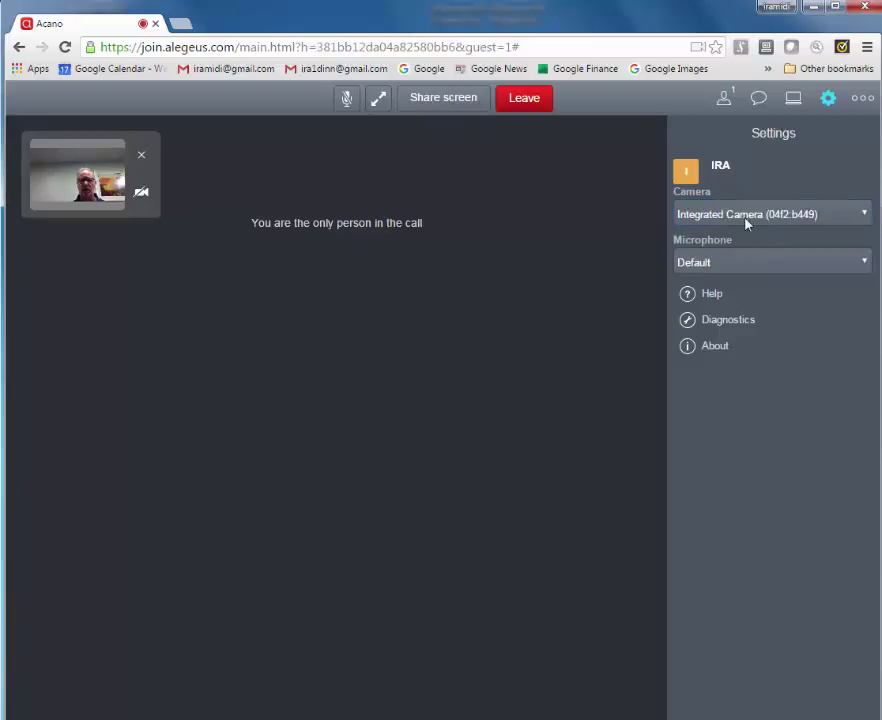
left_click(746, 218)
left_click(733, 248)
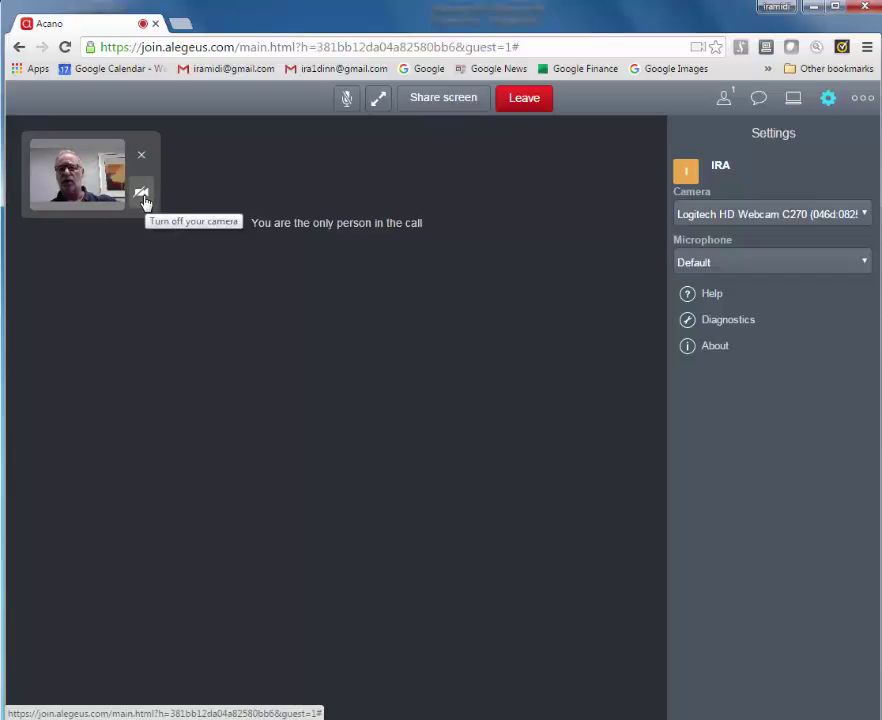
Step: Turn the camera video off and use the Echo Cancelling Speakerphone microphone
left_click(142, 196)
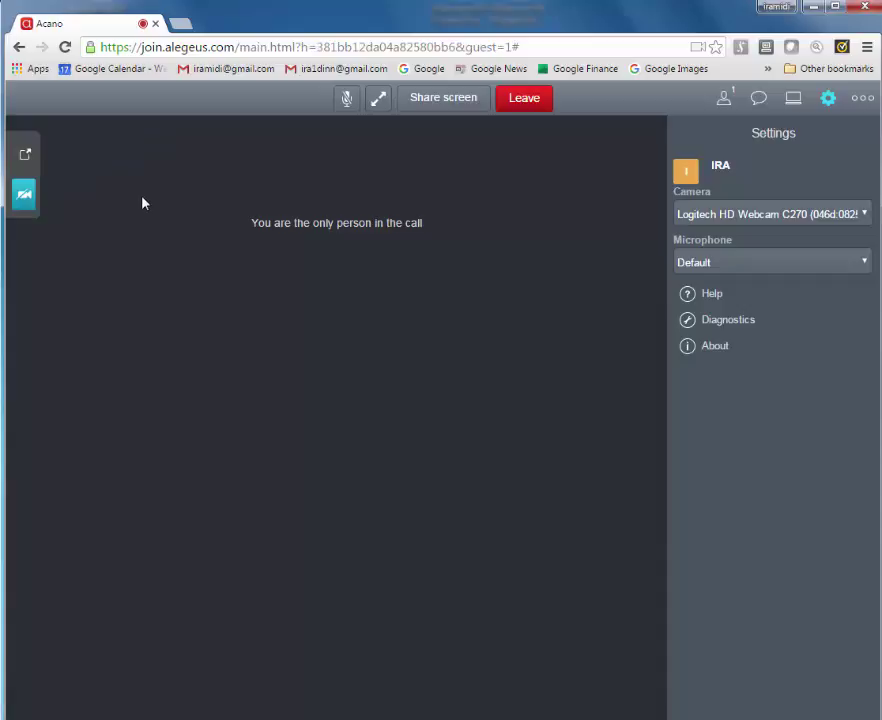
left_click(730, 261)
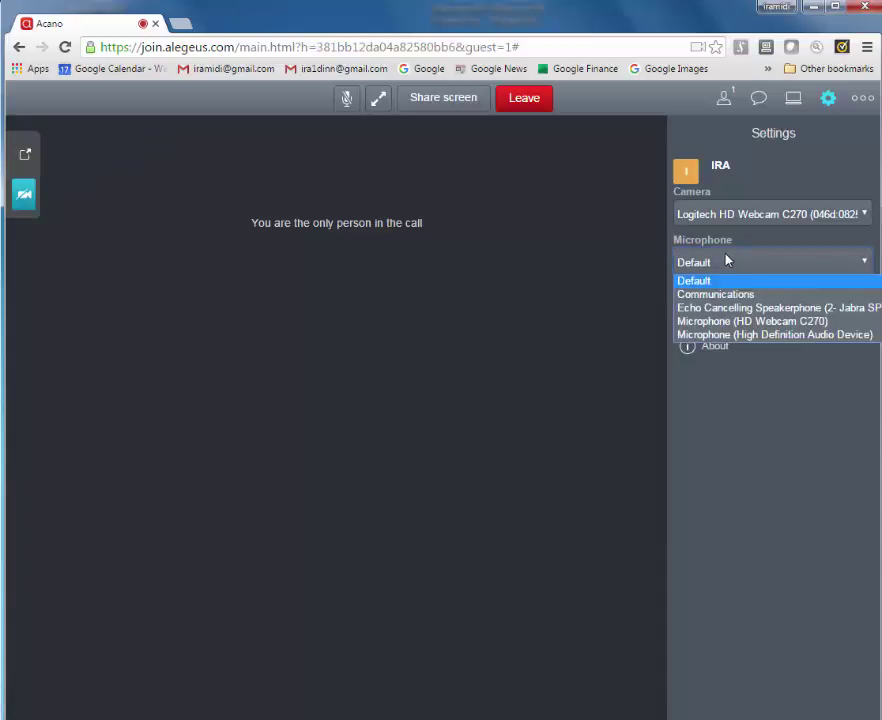
left_click(778, 308)
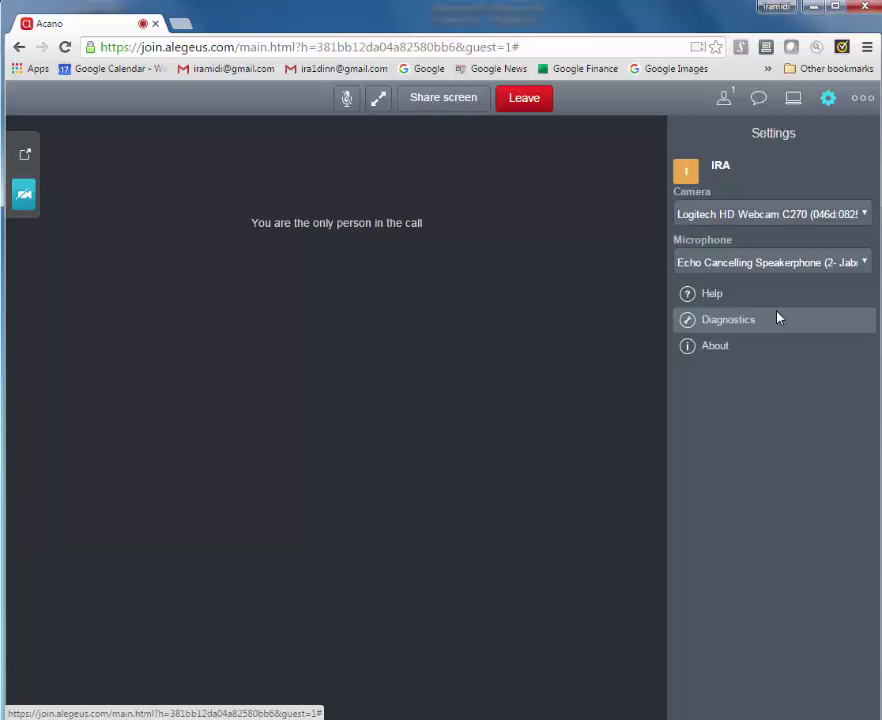
Step: View the layout options, mute and unmute the microphone, then leave the call
left_click(862, 97)
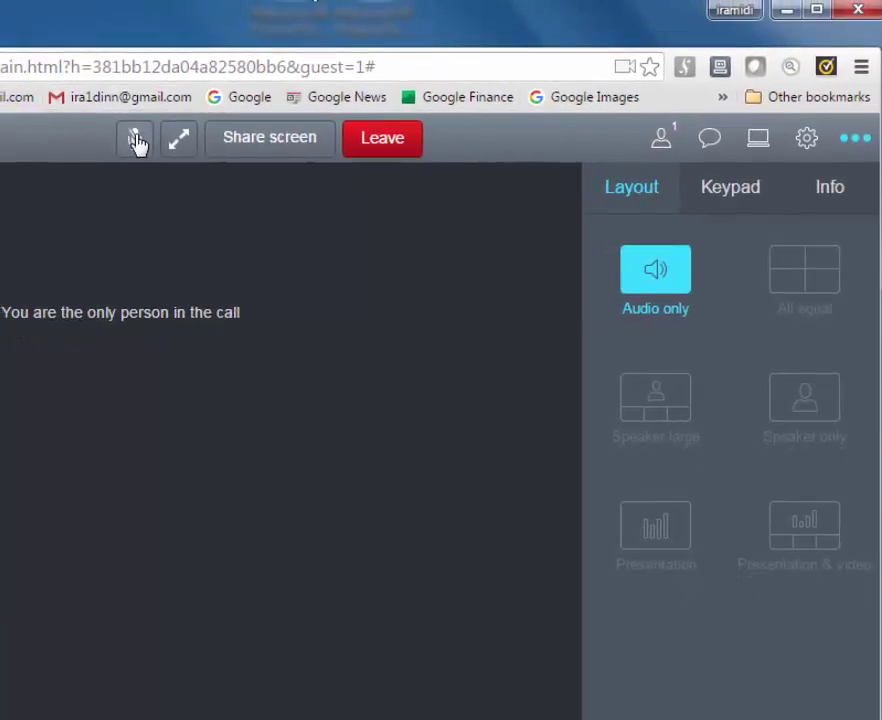
left_click(137, 141)
left_click(137, 141)
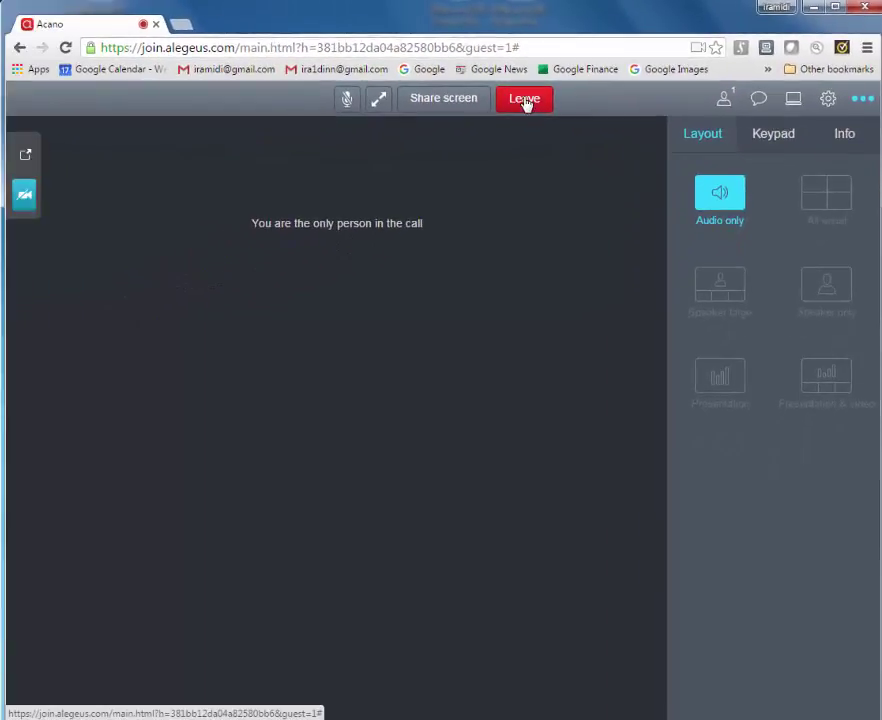
left_click(486, 108)
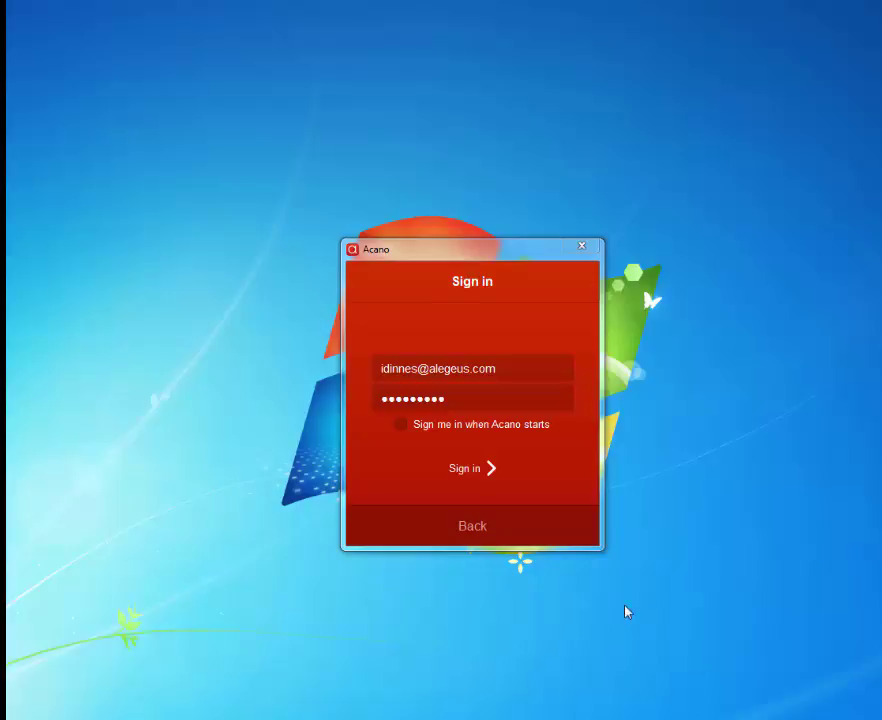
Step: Sign in to the Acano desktop client using the pre-filled credentials
left_click(466, 469)
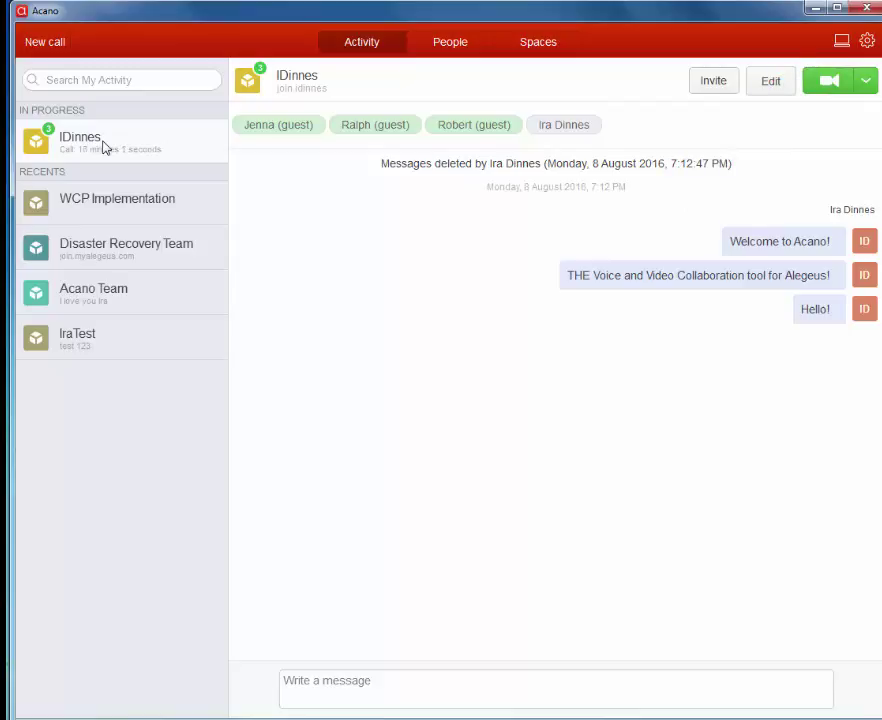
Step: In device settings, try the Integrated Camera, then return to Logitech HD Webcam C270
left_click(866, 41)
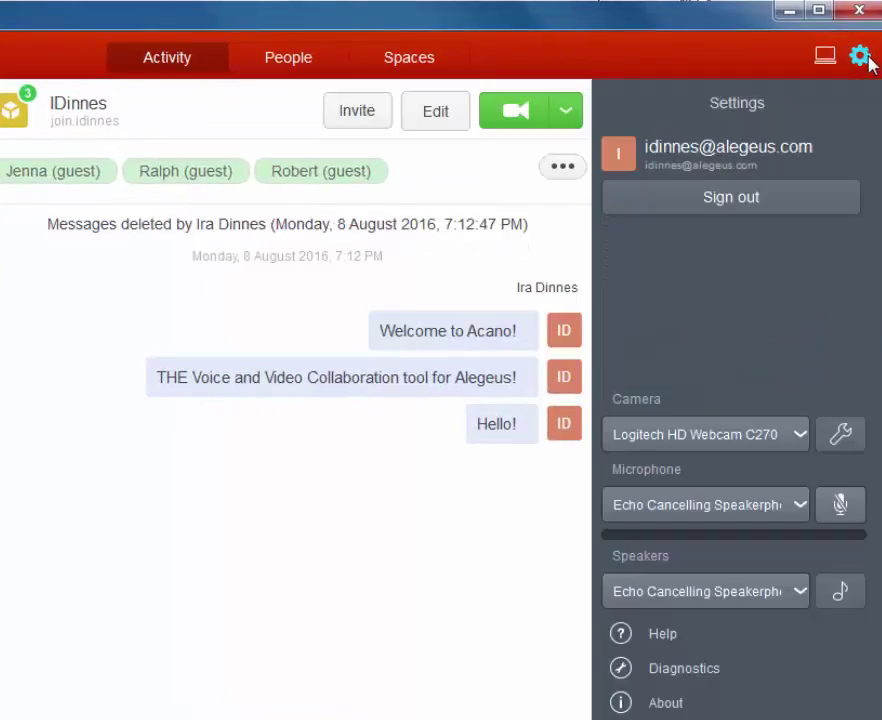
left_click(800, 436)
left_click(683, 484)
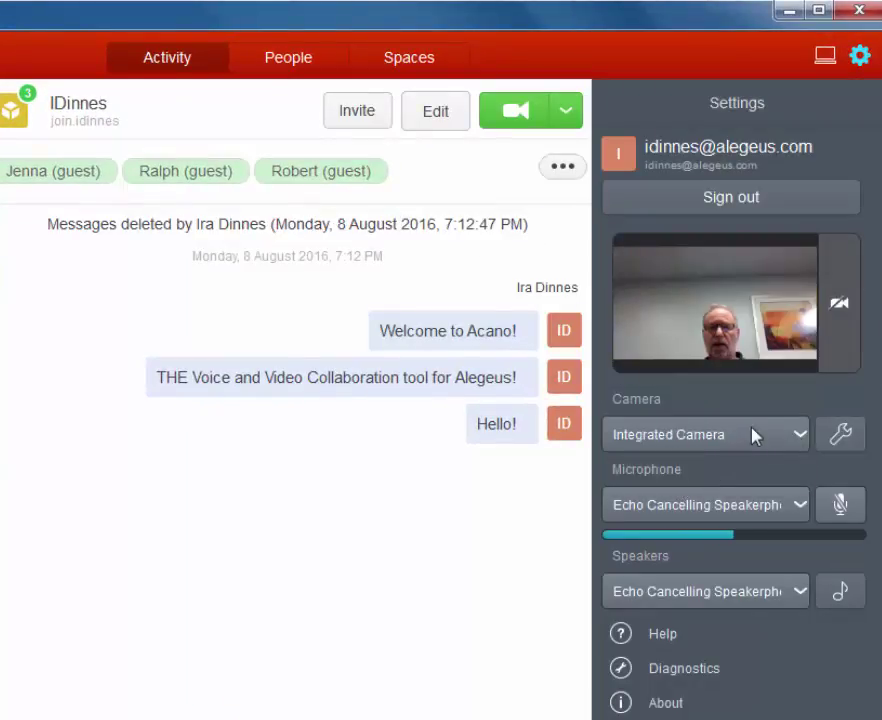
left_click(796, 436)
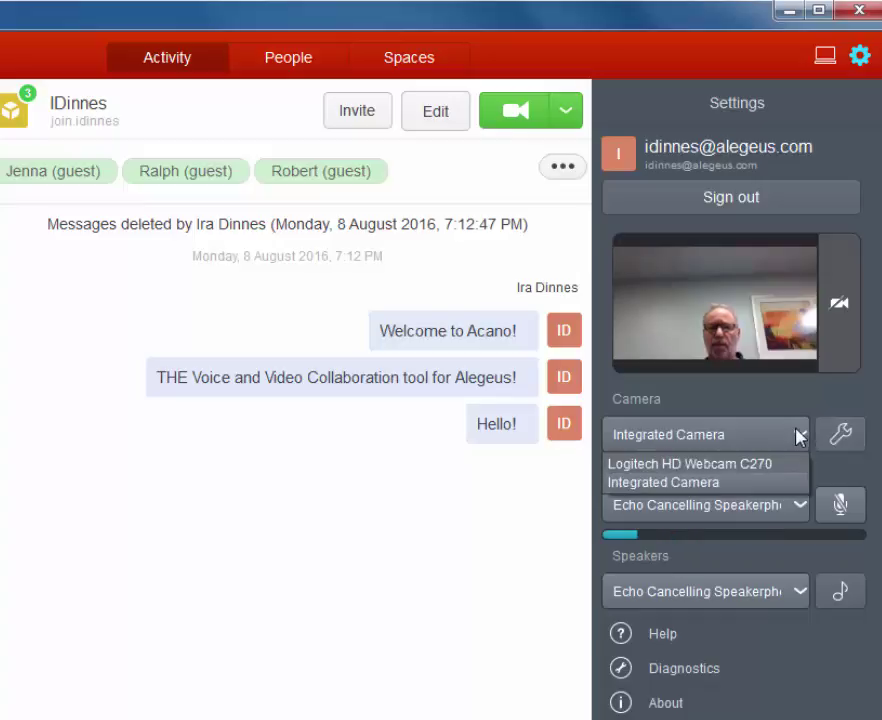
left_click(684, 468)
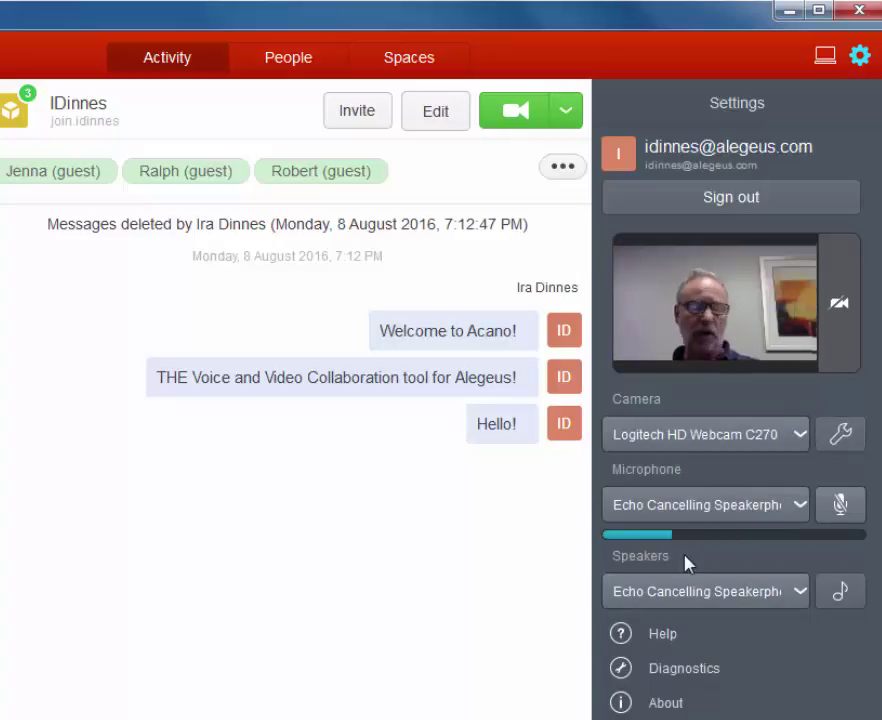
Step: Check the microphone and speaker lists, keeping Echo Cancelling microphone and current speakers
left_click(798, 508)
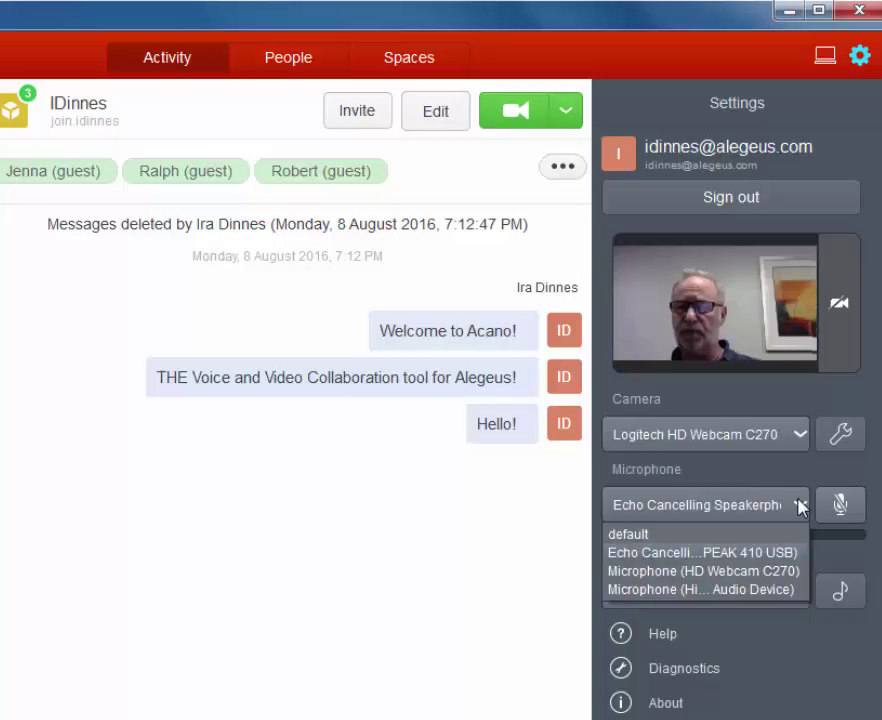
left_click(798, 507)
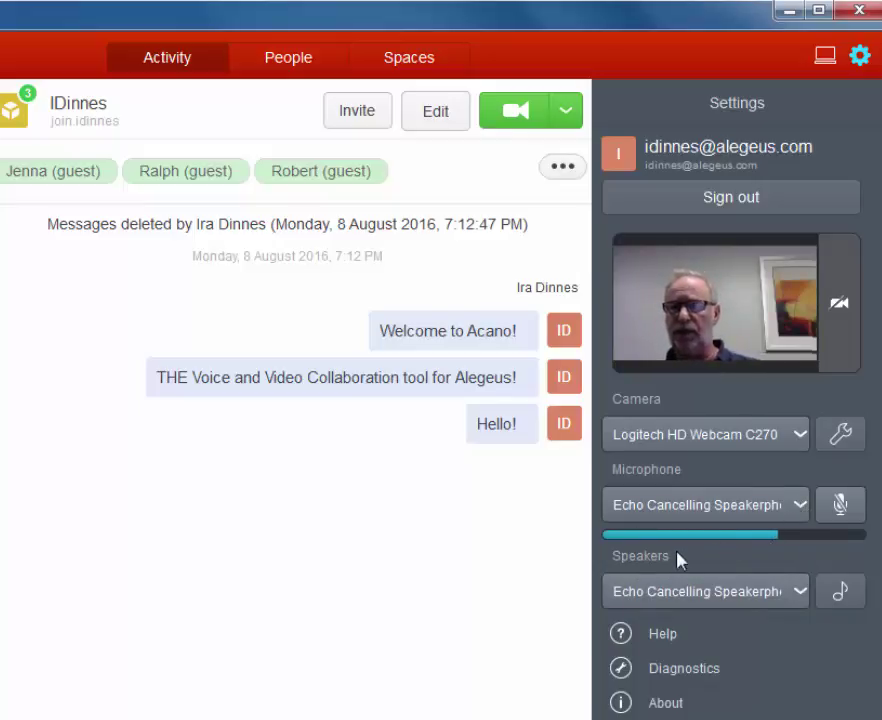
left_click(801, 591)
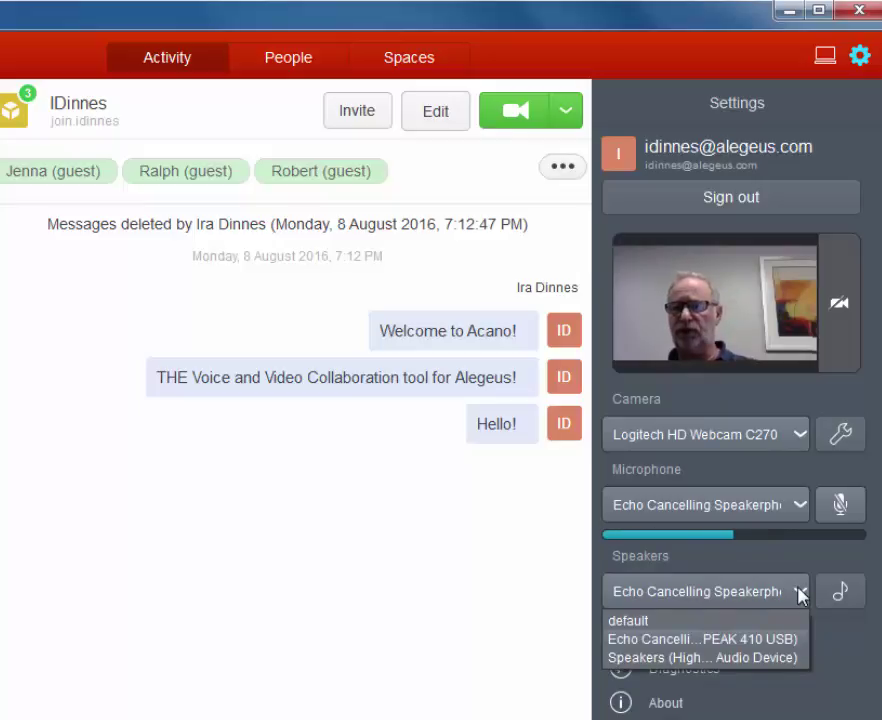
left_click(801, 591)
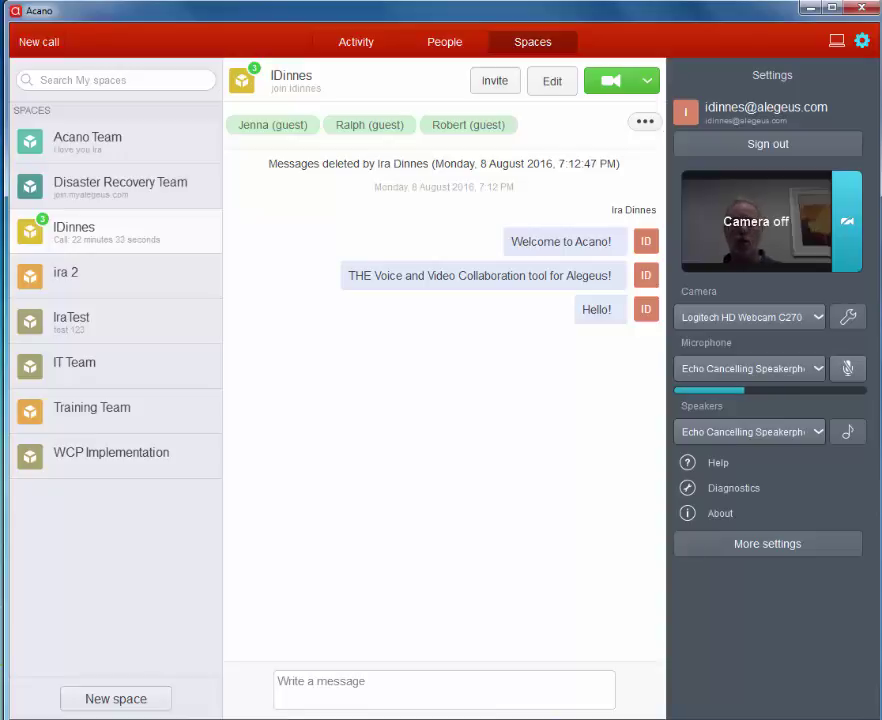
Step: Start a new video call to the contact's e-mail address
left_click(42, 40)
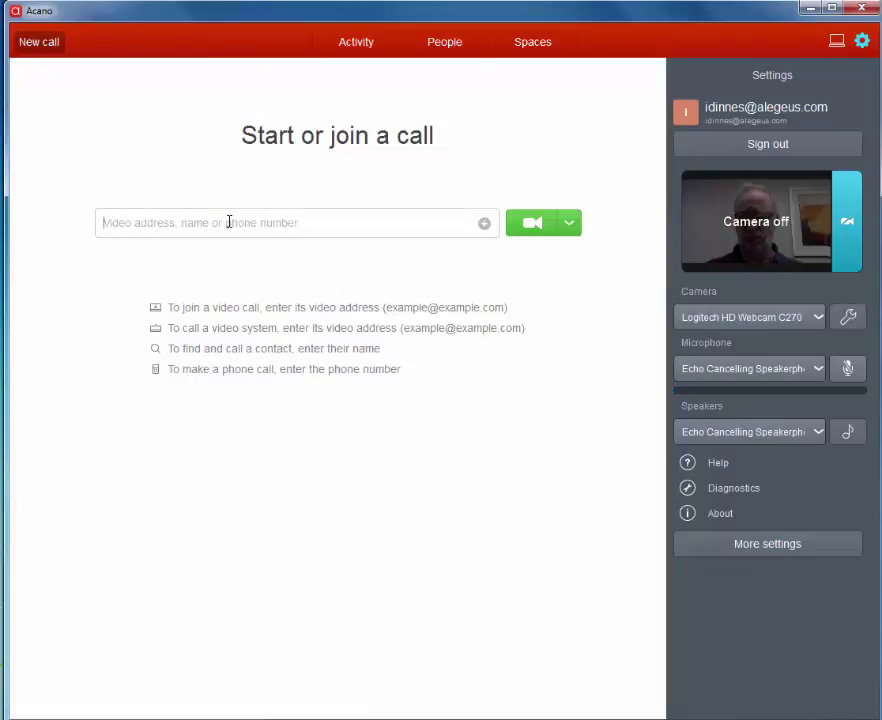
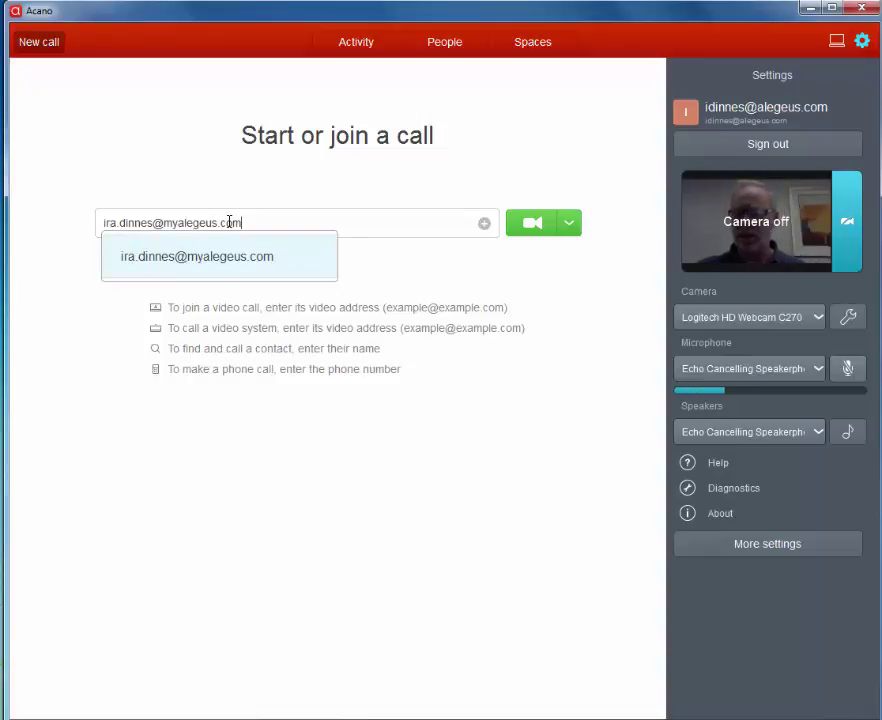
key("Return")
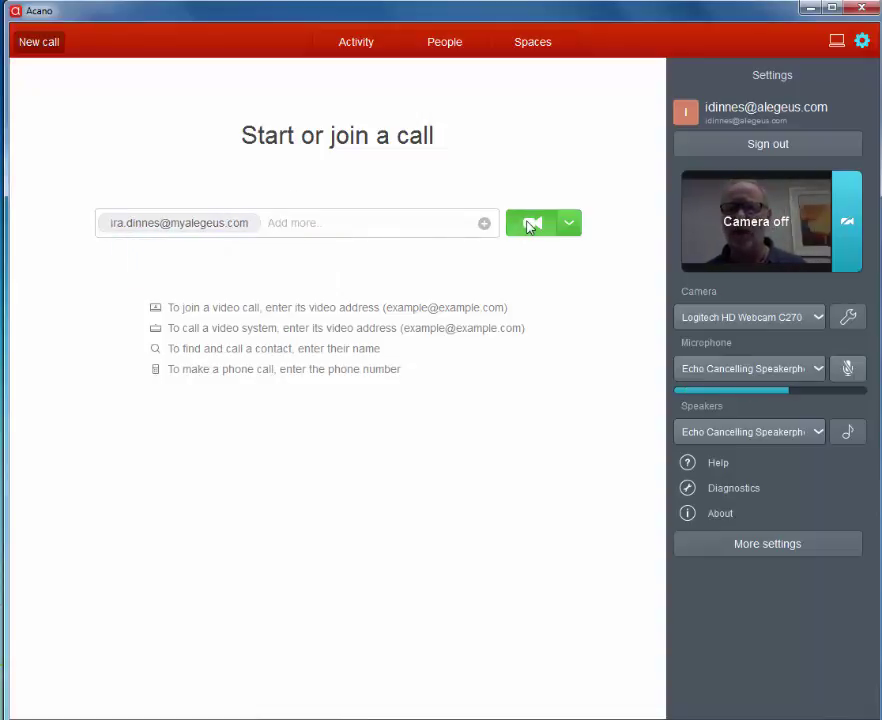
left_click(522, 230)
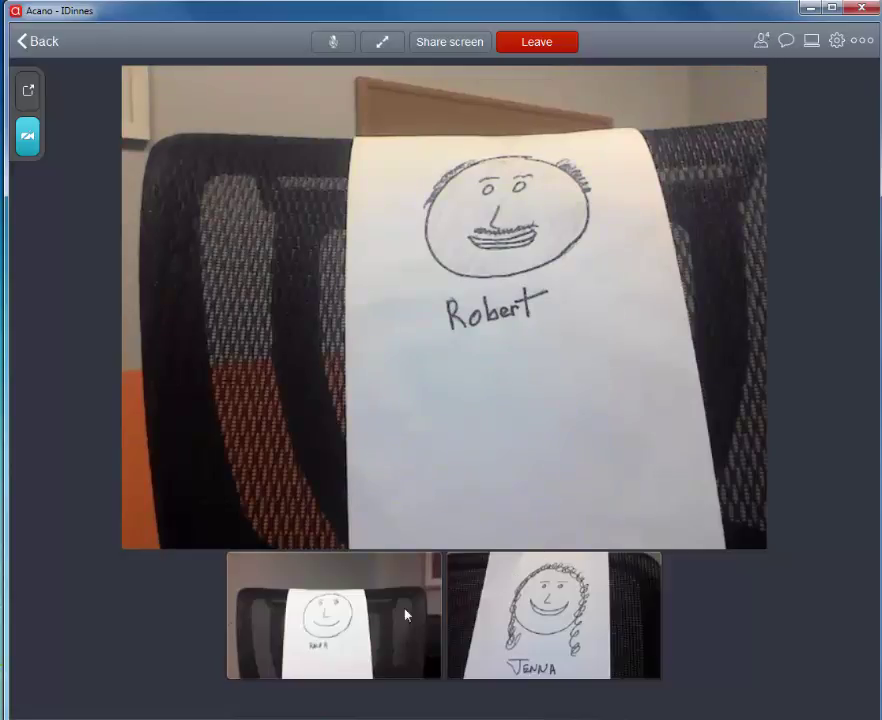
left_click(761, 42)
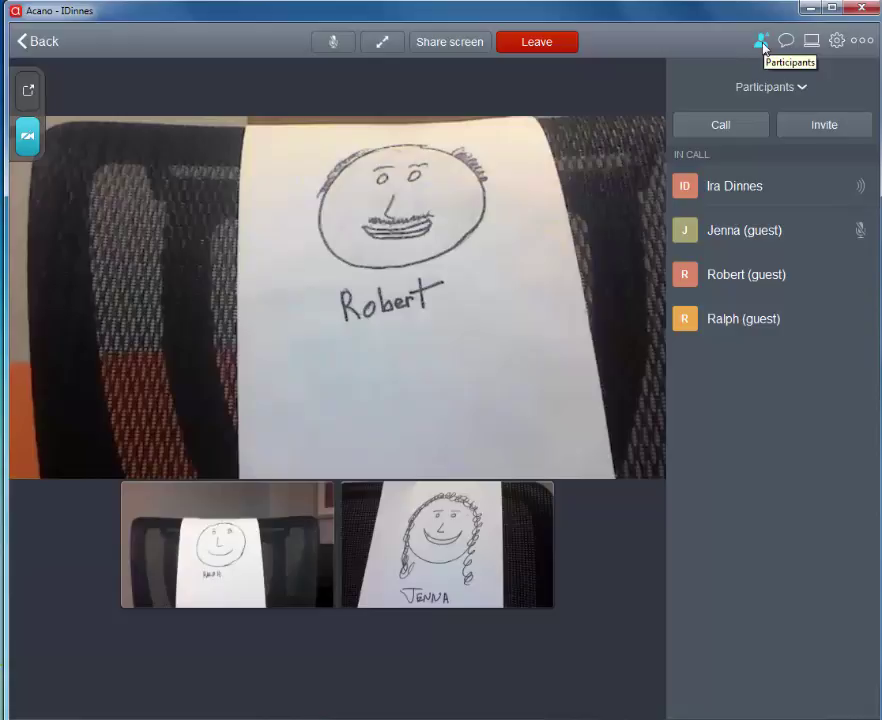
left_click(761, 42)
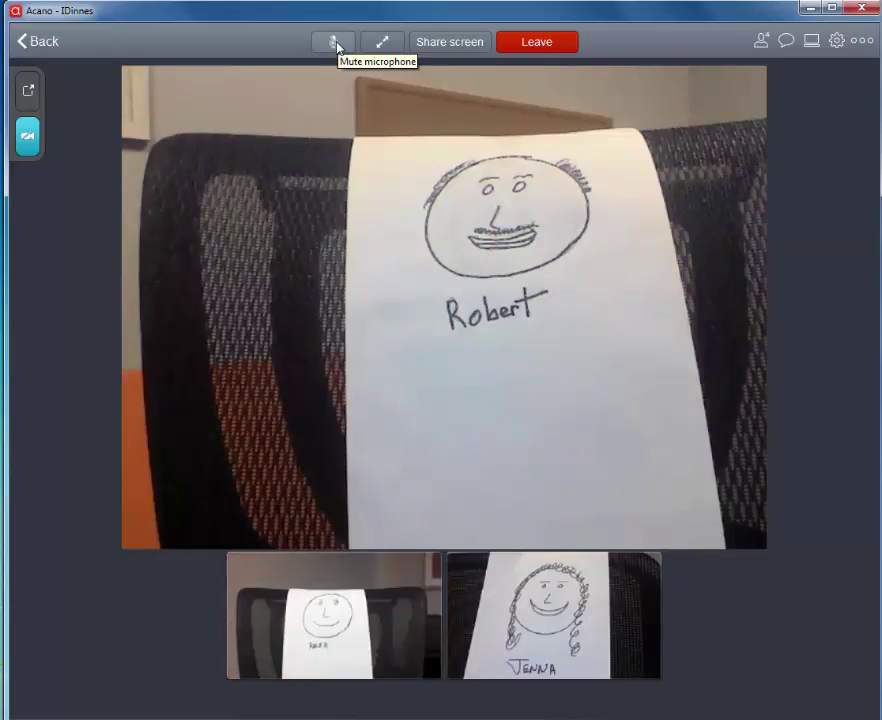
left_click(335, 43)
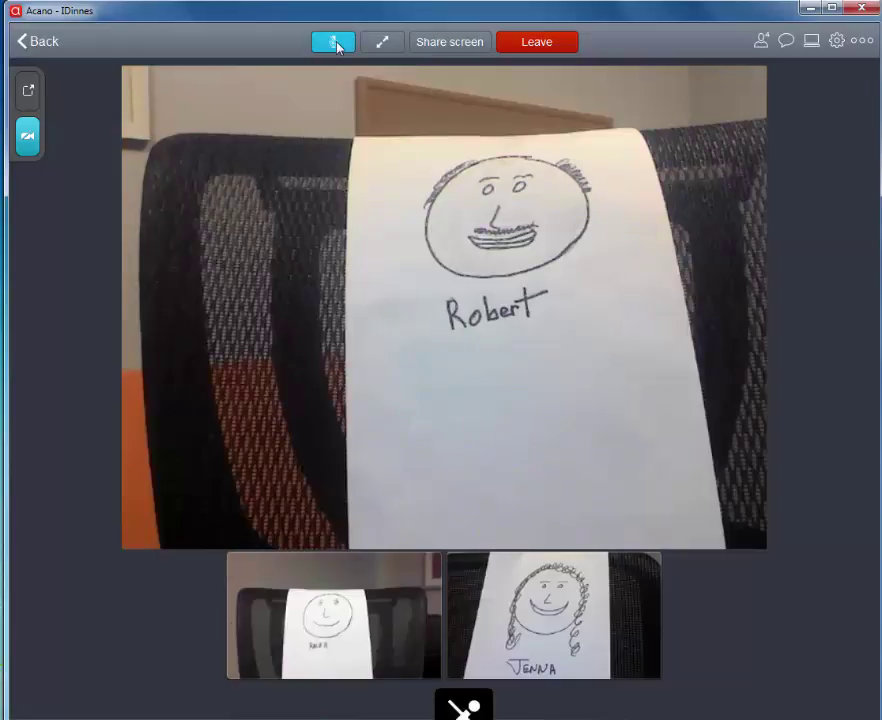
left_click(338, 47)
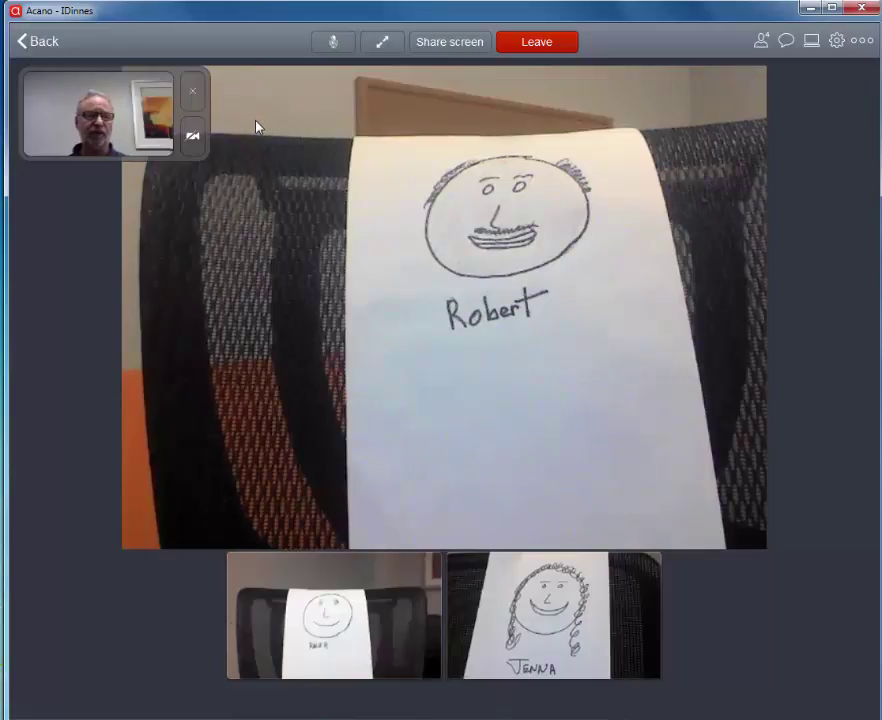
left_click(193, 140)
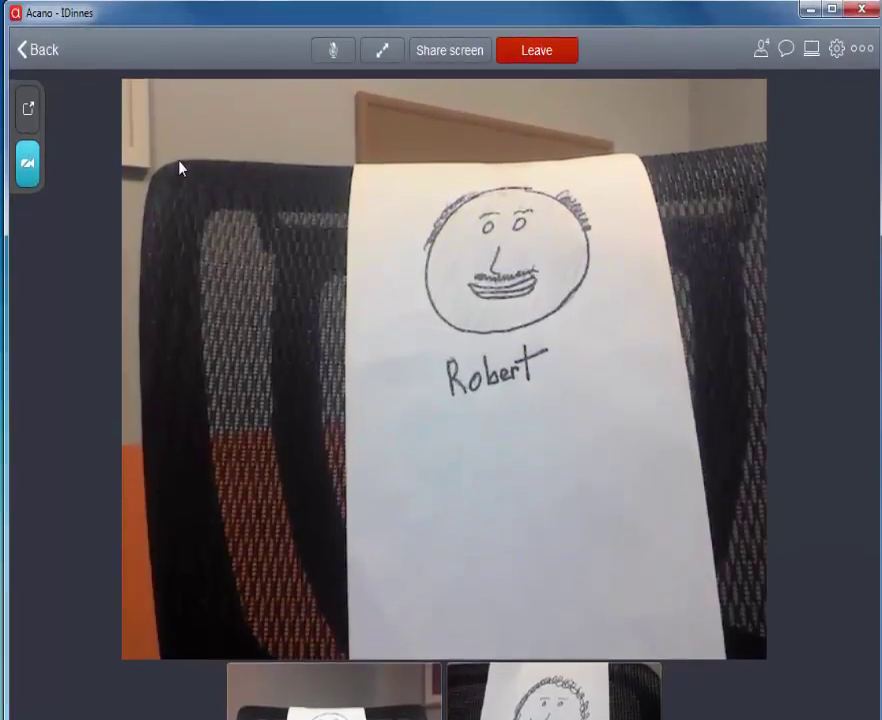
left_click(466, 60)
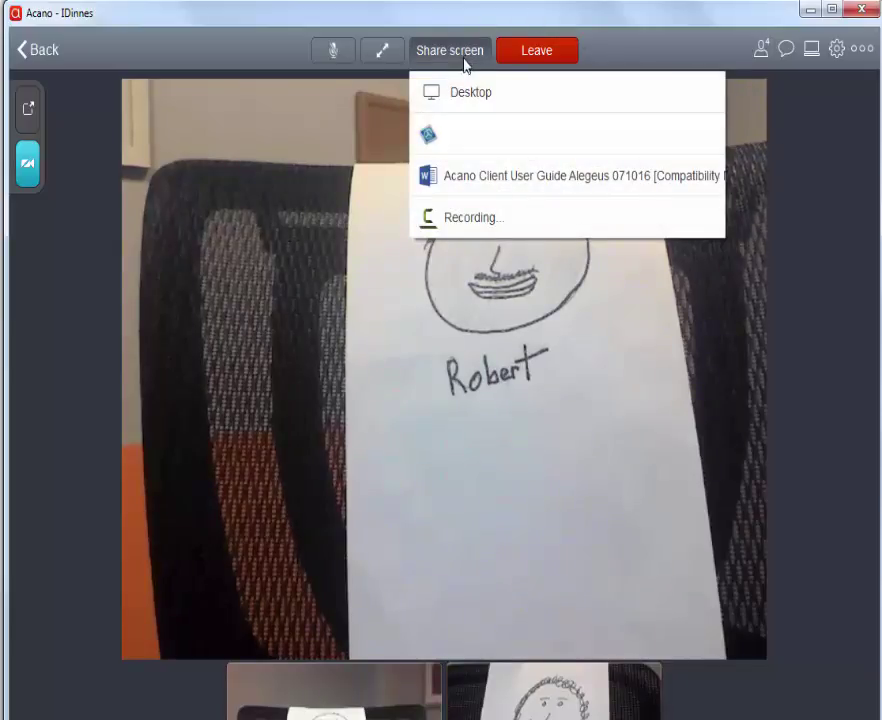
left_click(474, 188)
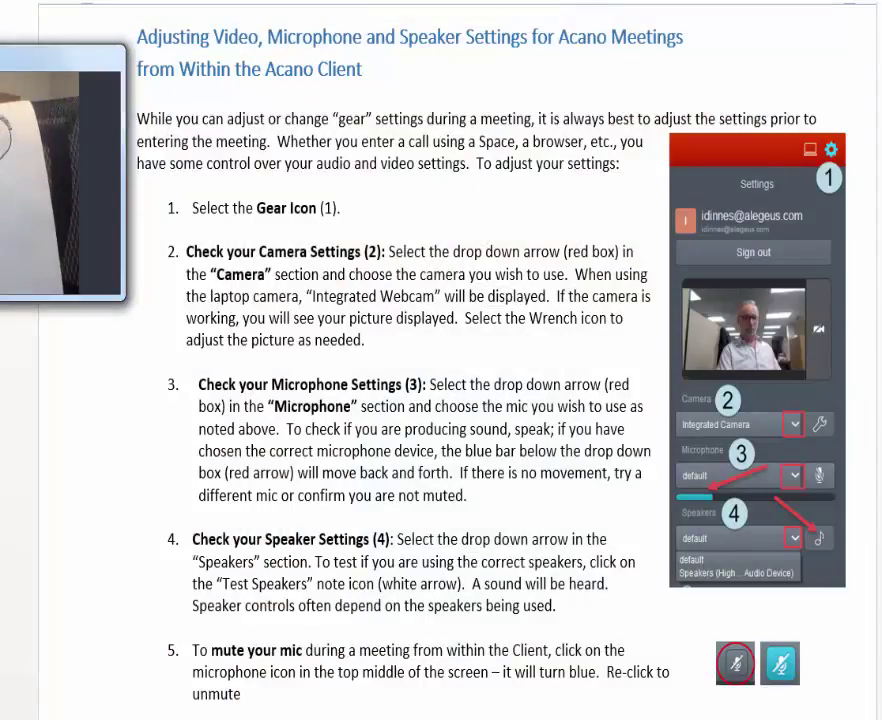
left_click_drag(100, 58, 276, 131)
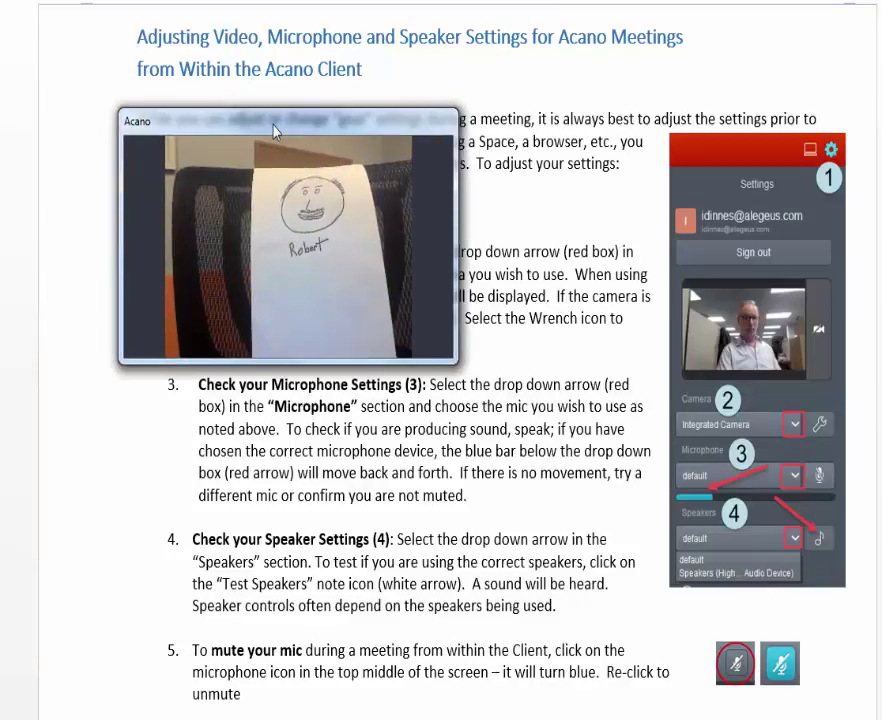
left_click_drag(263, 137, 0, 200)
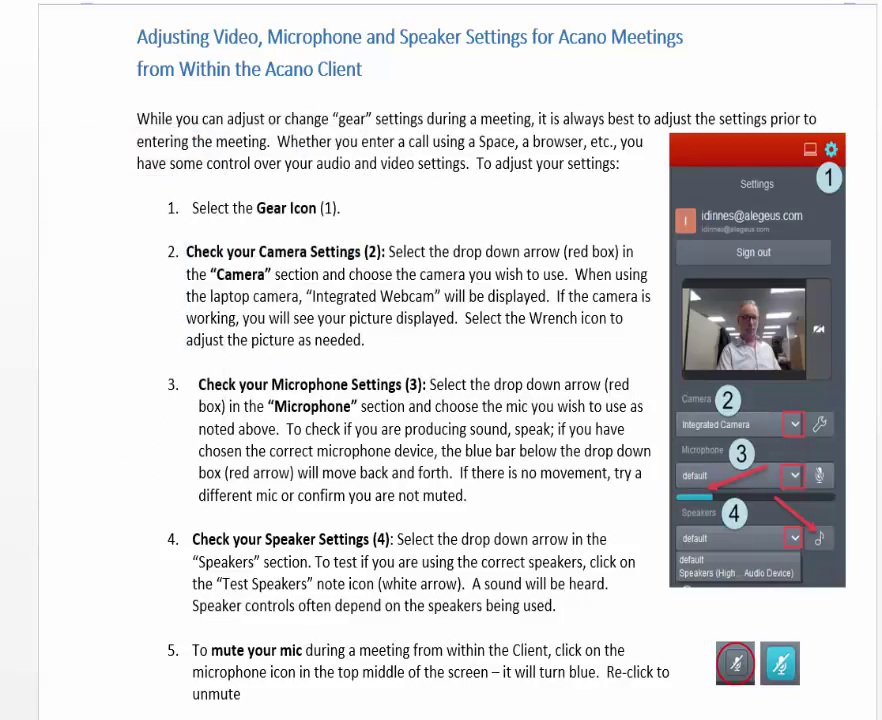
mouse_move(449, 14)
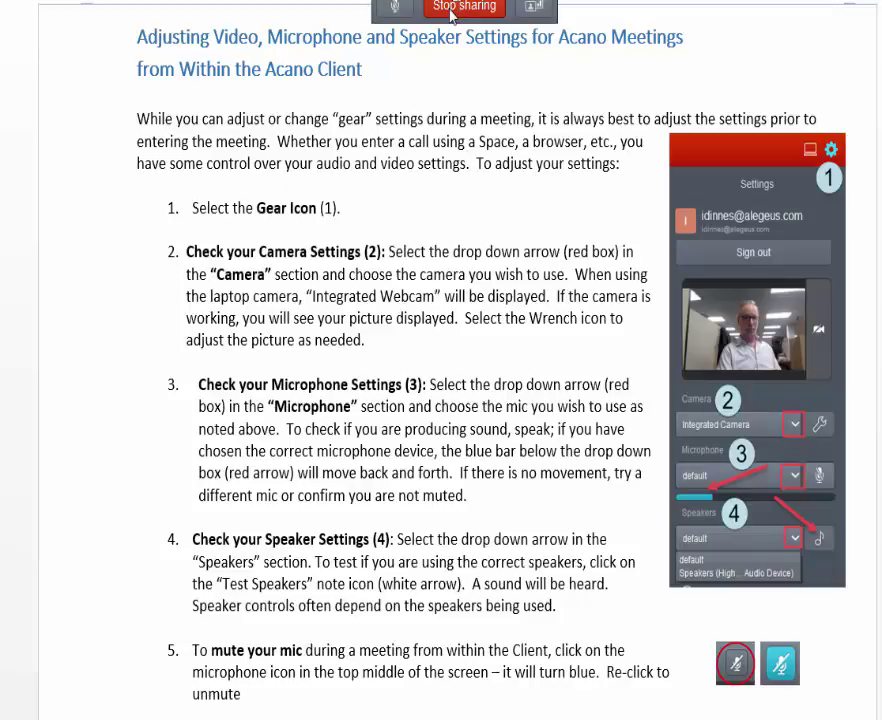
left_click(462, 8)
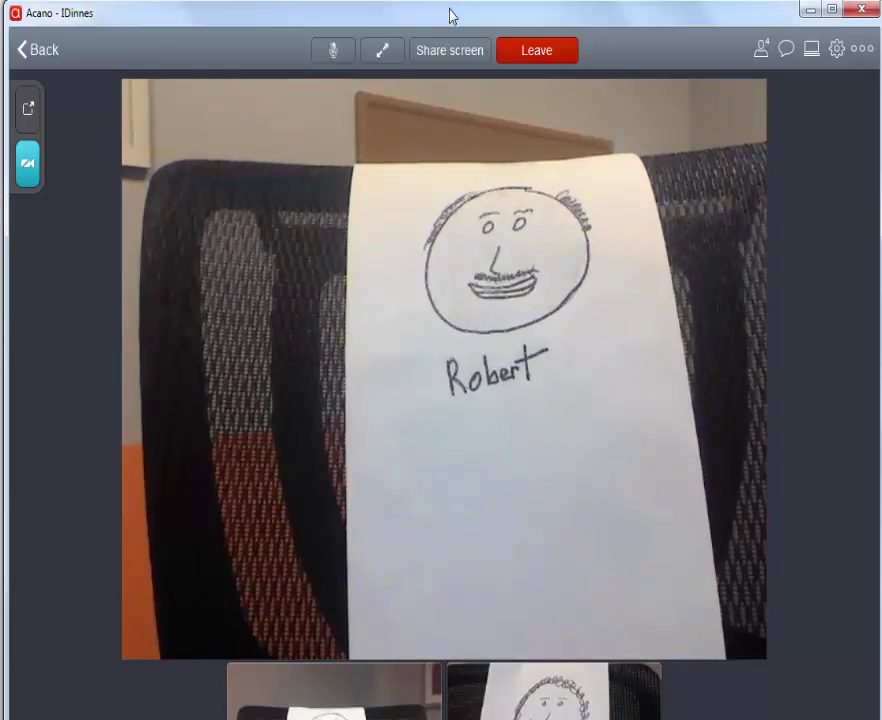
Step: Try All equal, Speaker only and Audio only layouts, ending on Presentation & video
left_click(861, 50)
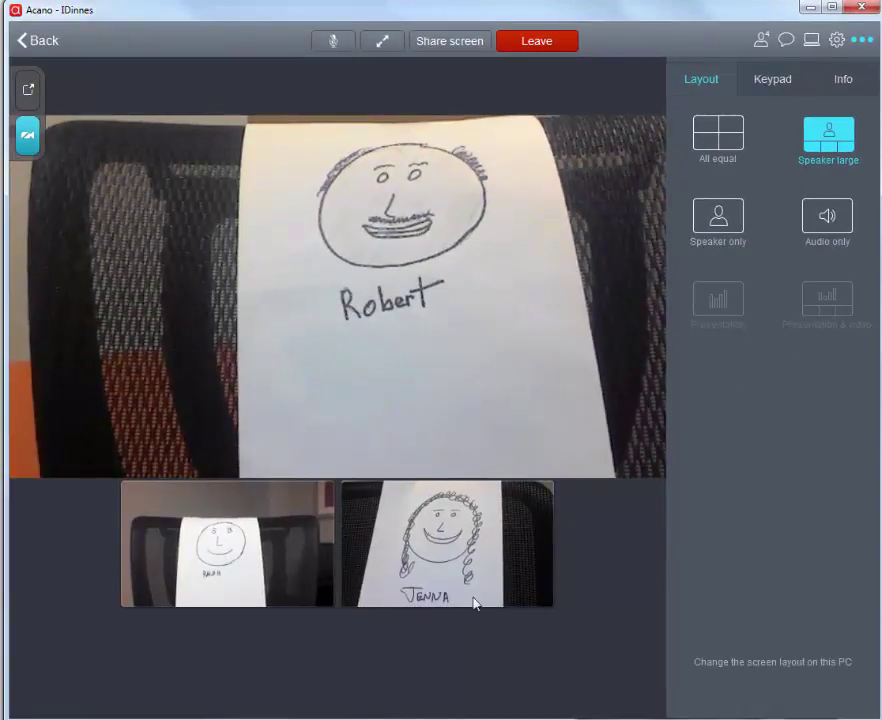
left_click(716, 145)
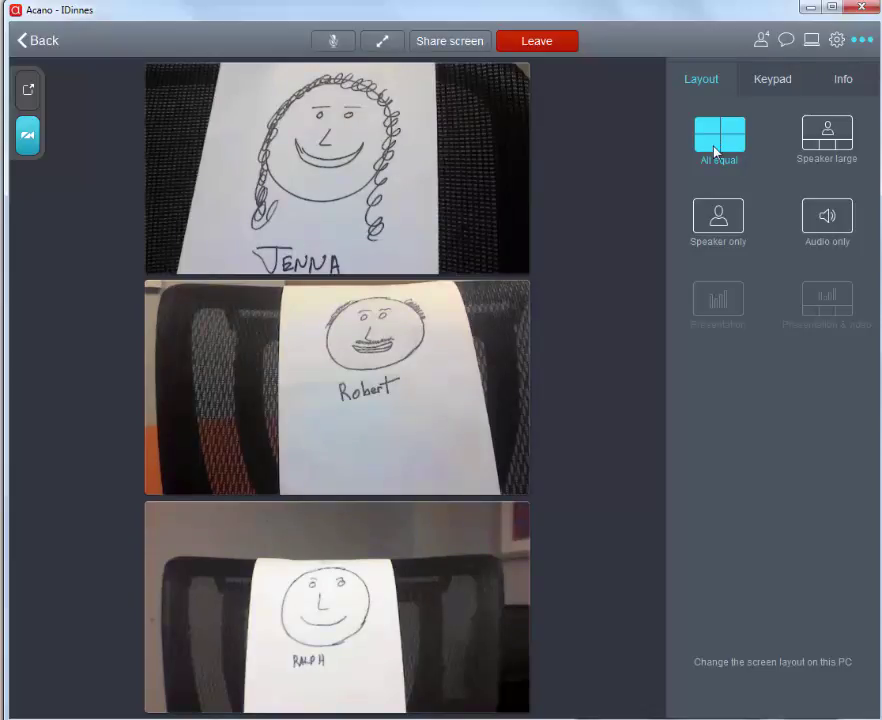
left_click(720, 226)
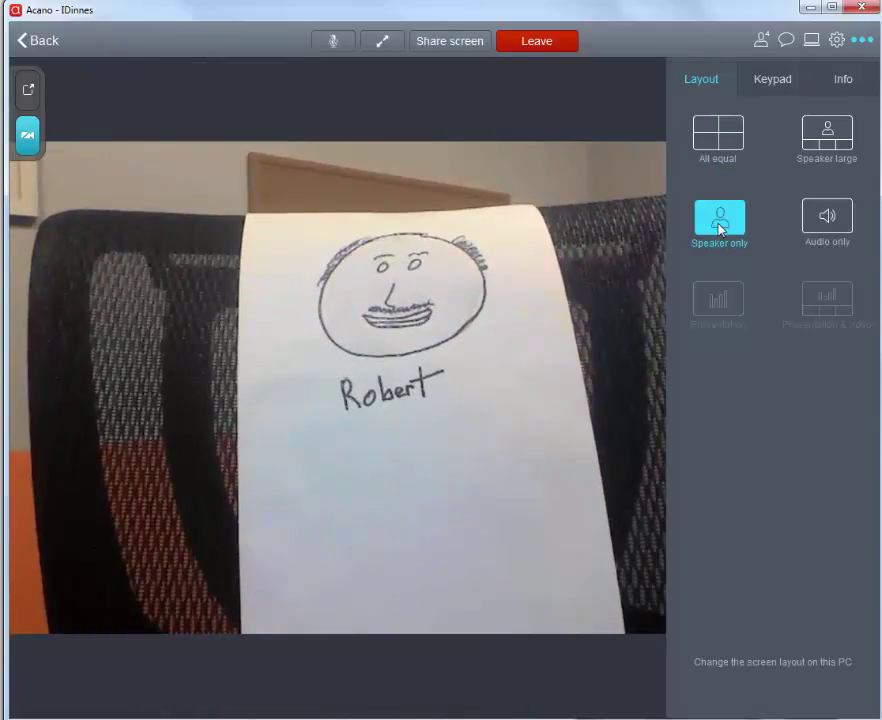
left_click(845, 224)
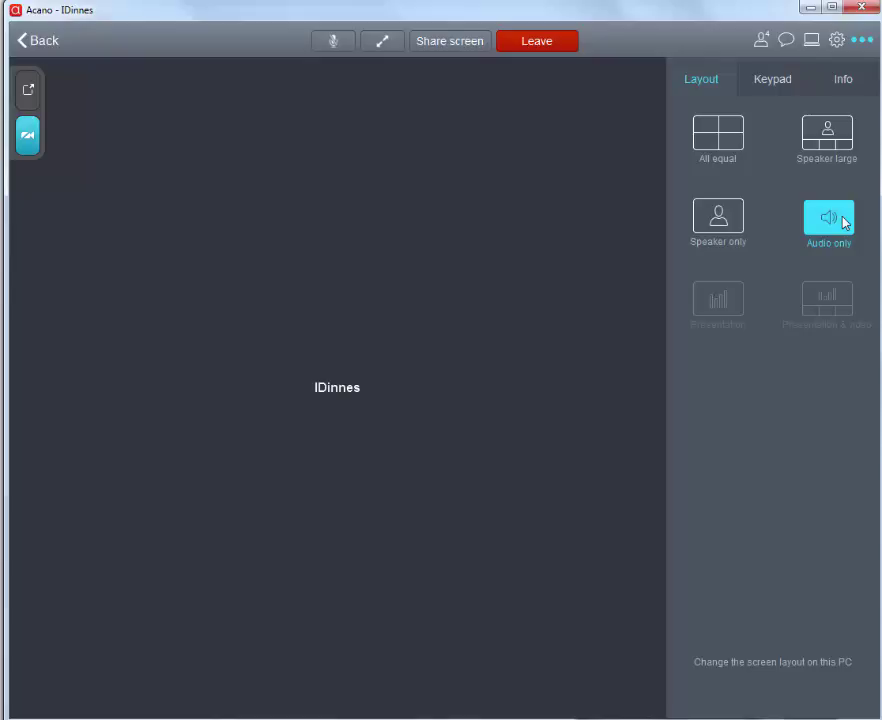
left_click(836, 316)
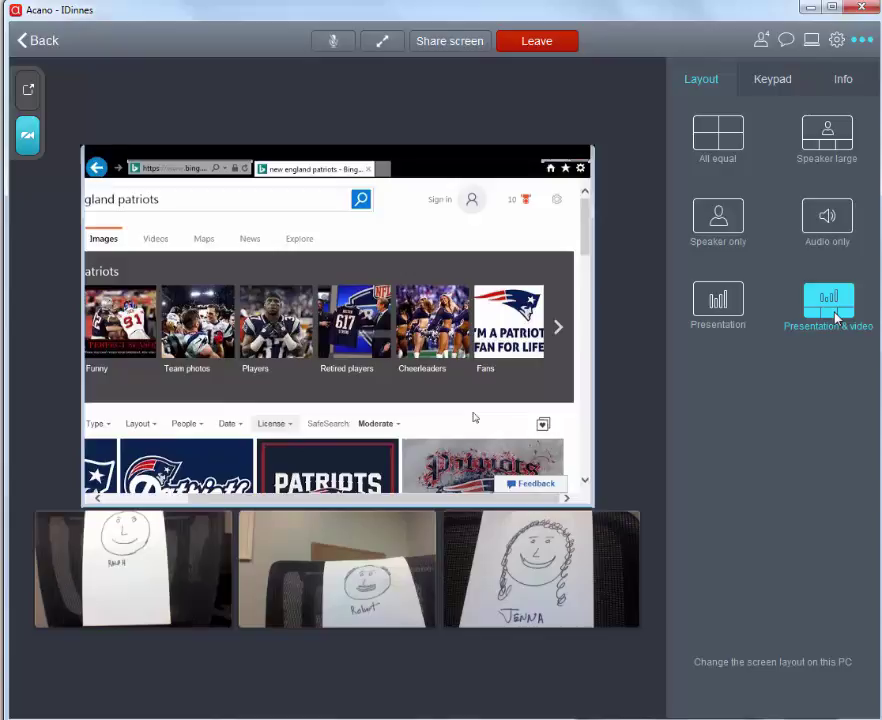
Step: Switch the layout to Presentation only, then back to Presentation & video
left_click(715, 307)
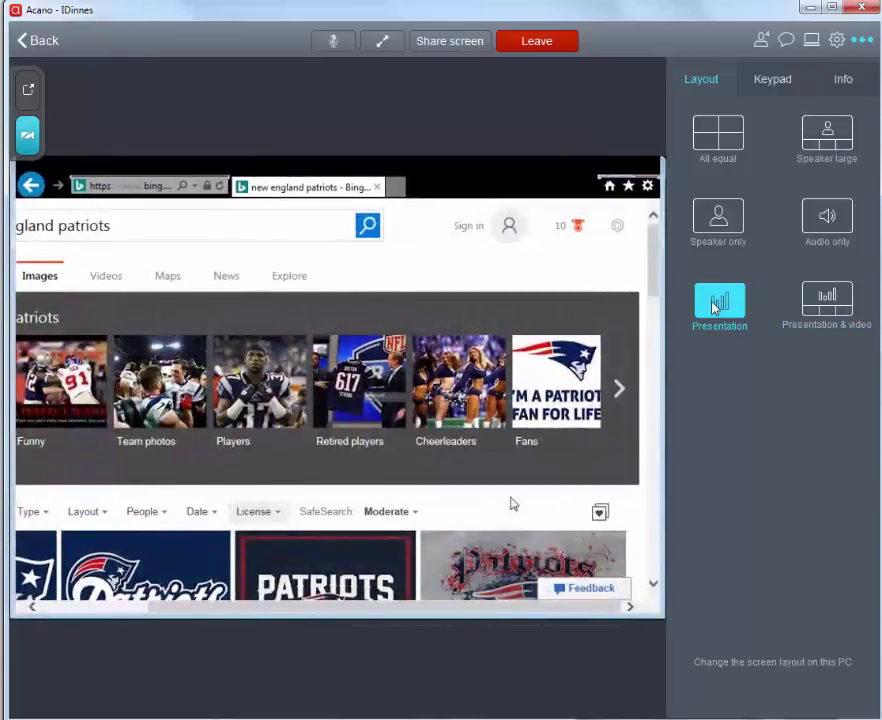
left_click(836, 304)
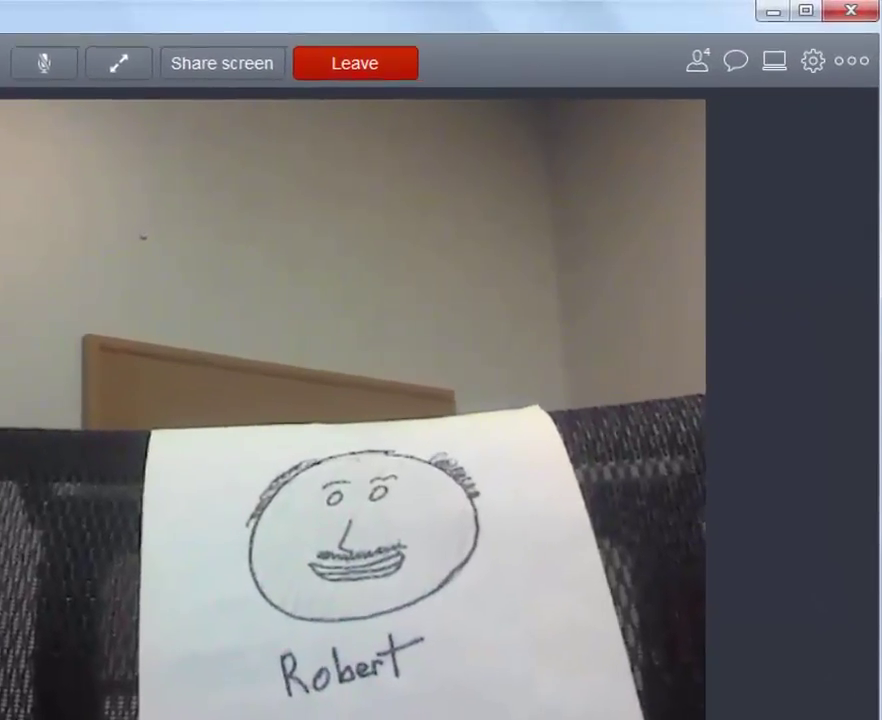
Step: Open chat, show the participants list of four people, and briefly check the Invite options
left_click(736, 62)
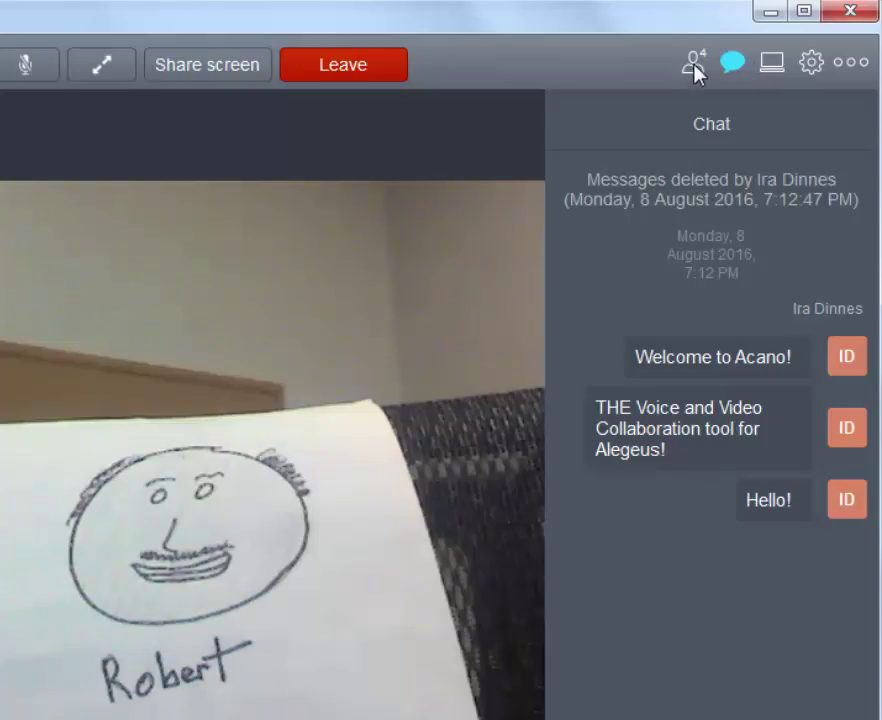
left_click(695, 70)
left_click(785, 197)
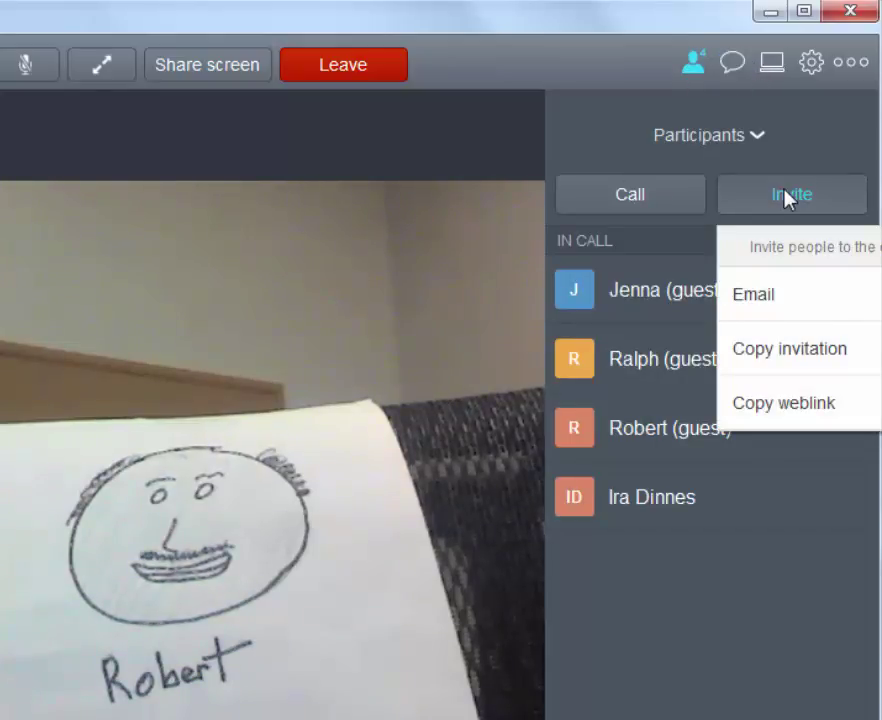
left_click(785, 197)
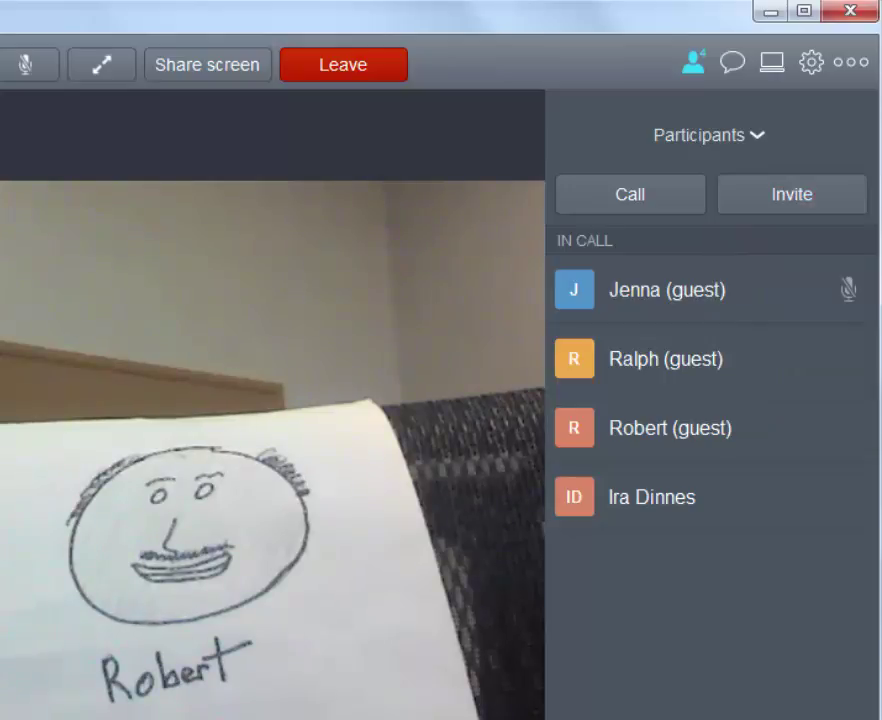
Step: Leave the call and reopen Settings to reach the Sign out option
left_click(334, 66)
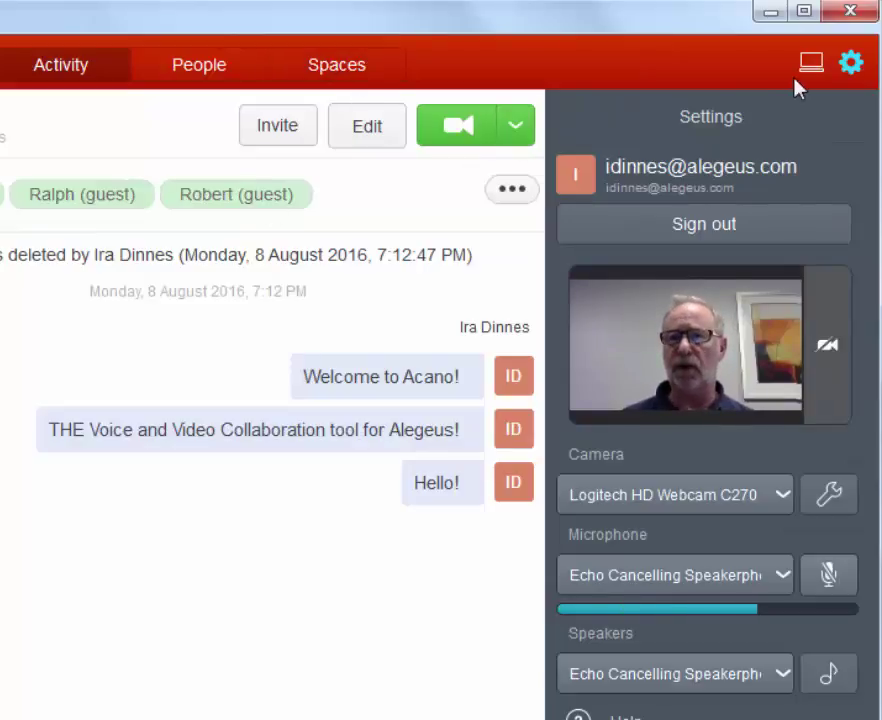
left_click(848, 68)
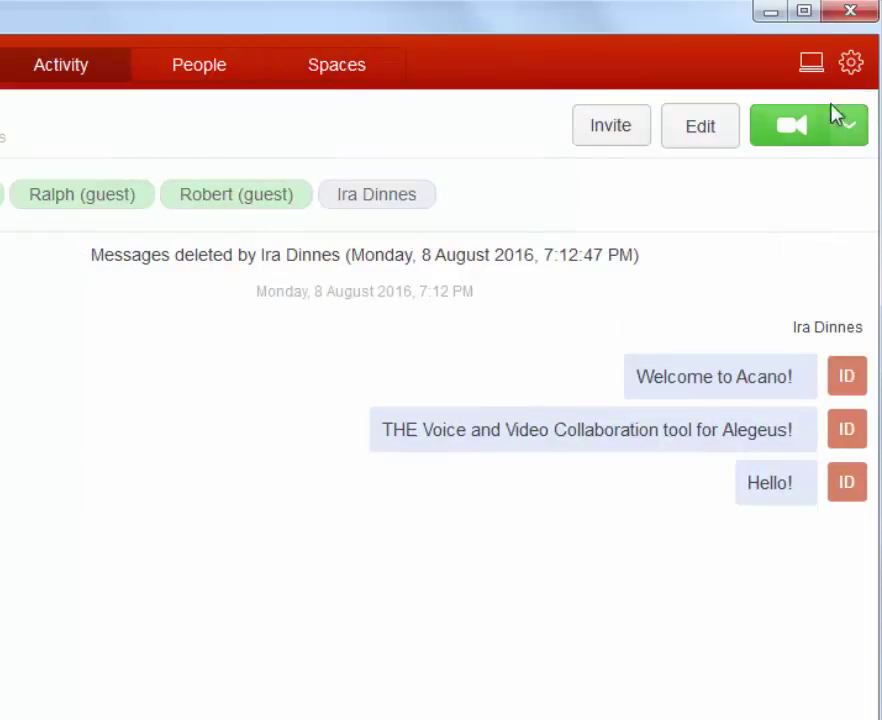
left_click(850, 68)
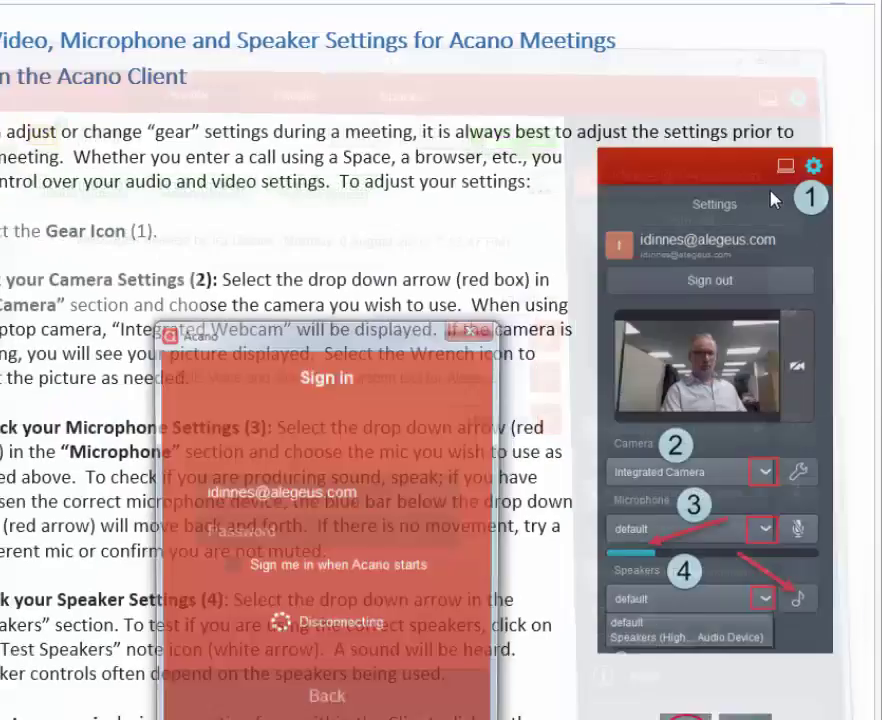